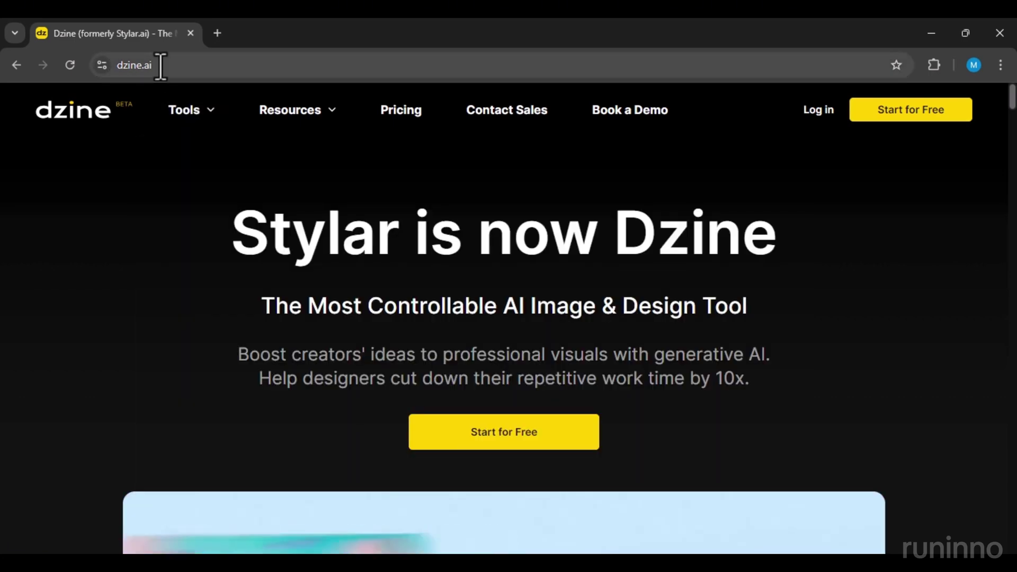
Go to dzine.ai and sign up for a free account with Google
click(112, 66)
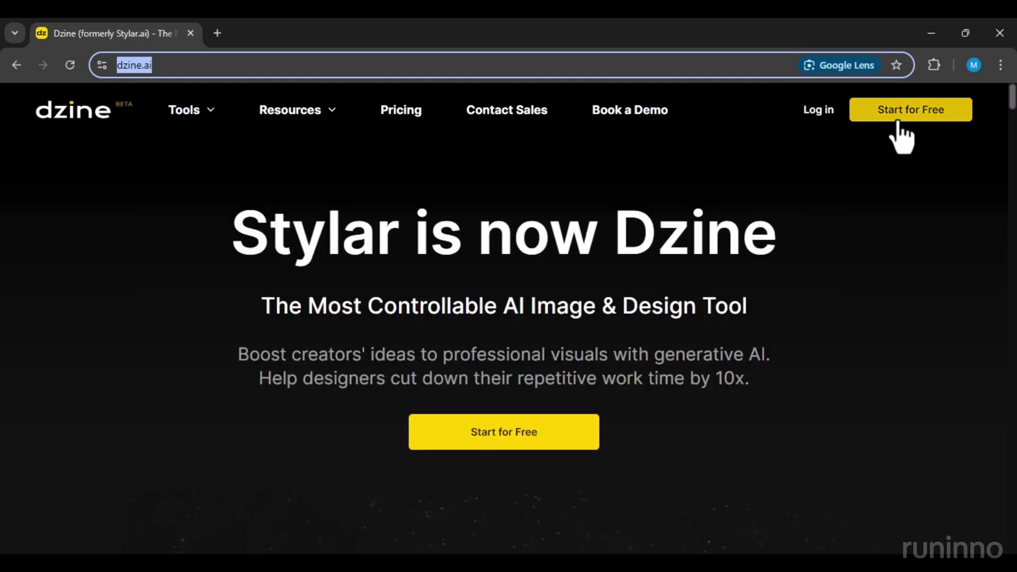
click(898, 118)
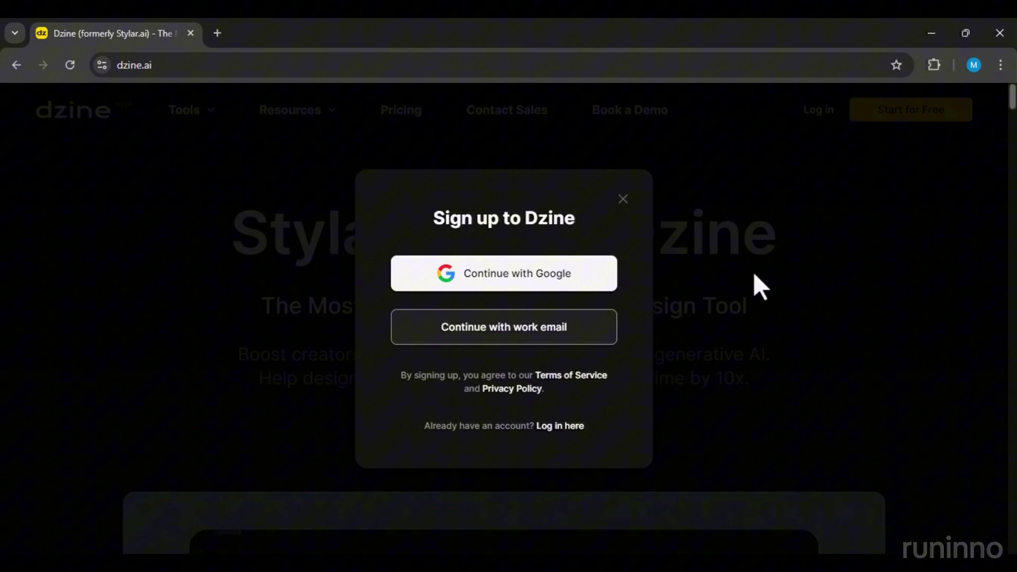
click(556, 278)
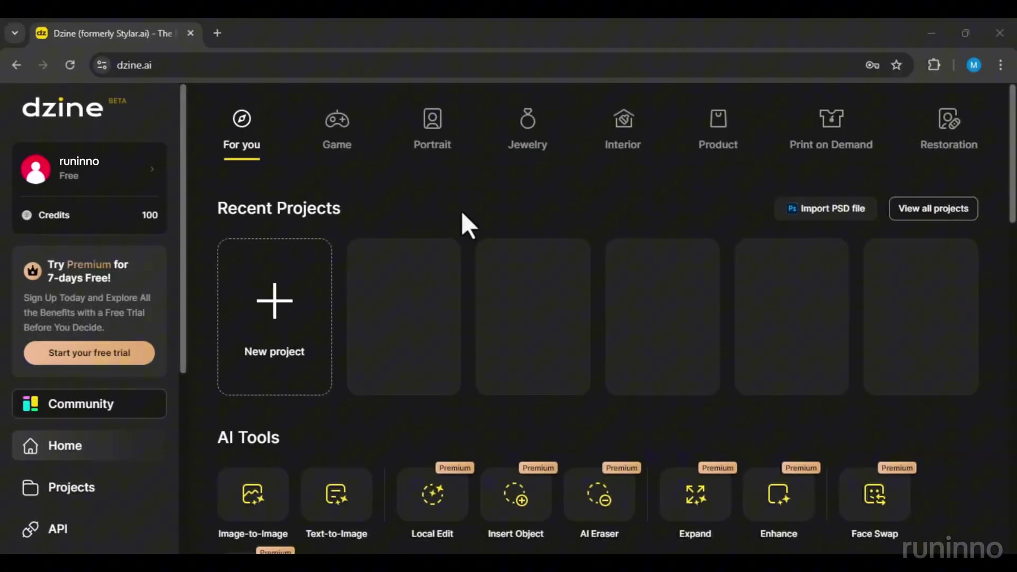
scroll(463, 217, down, 4)
scroll(612, 263, down, 8)
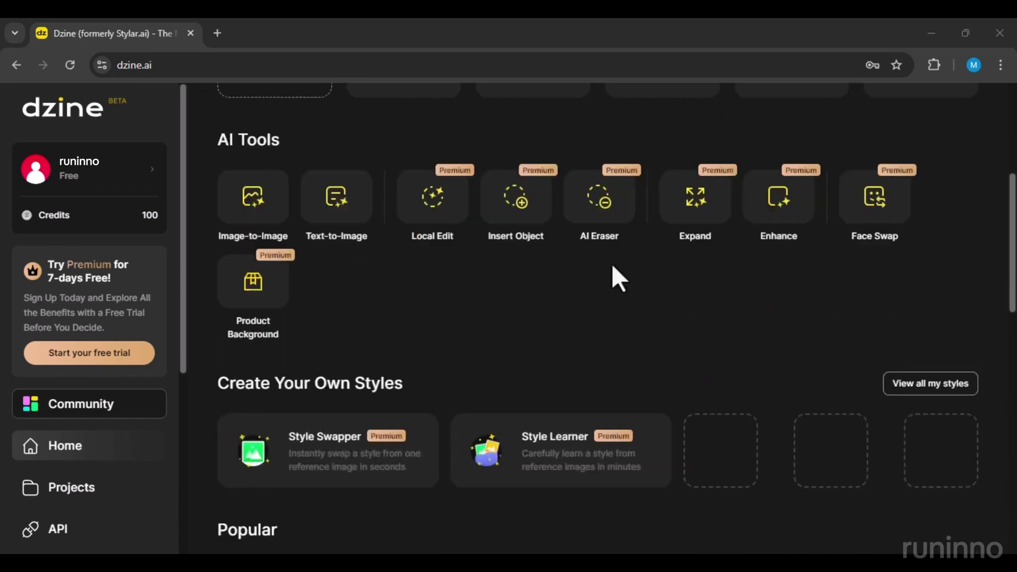
scroll(612, 263, down, 1)
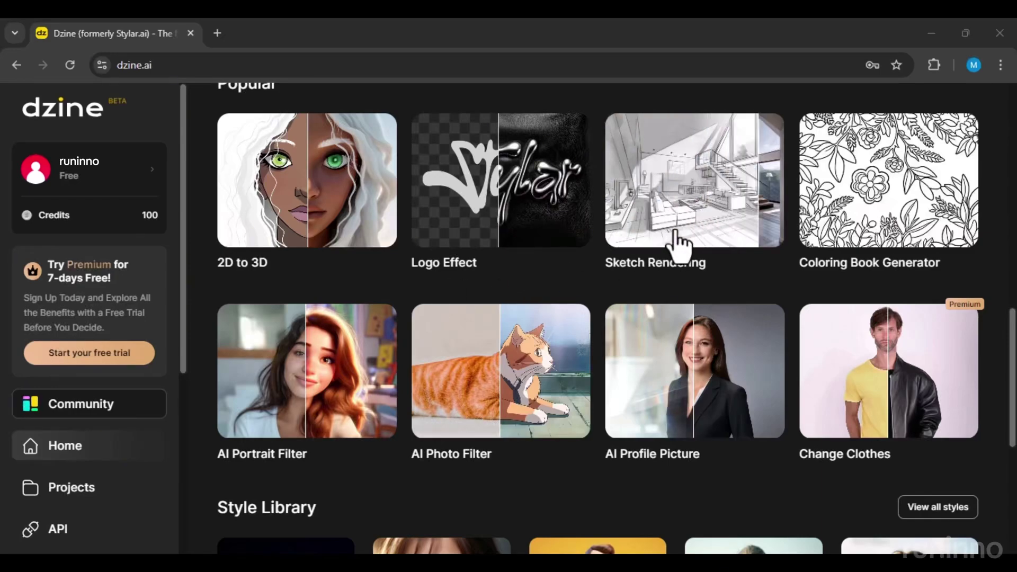
scroll(676, 233, down, 4)
scroll(676, 232, down, 1)
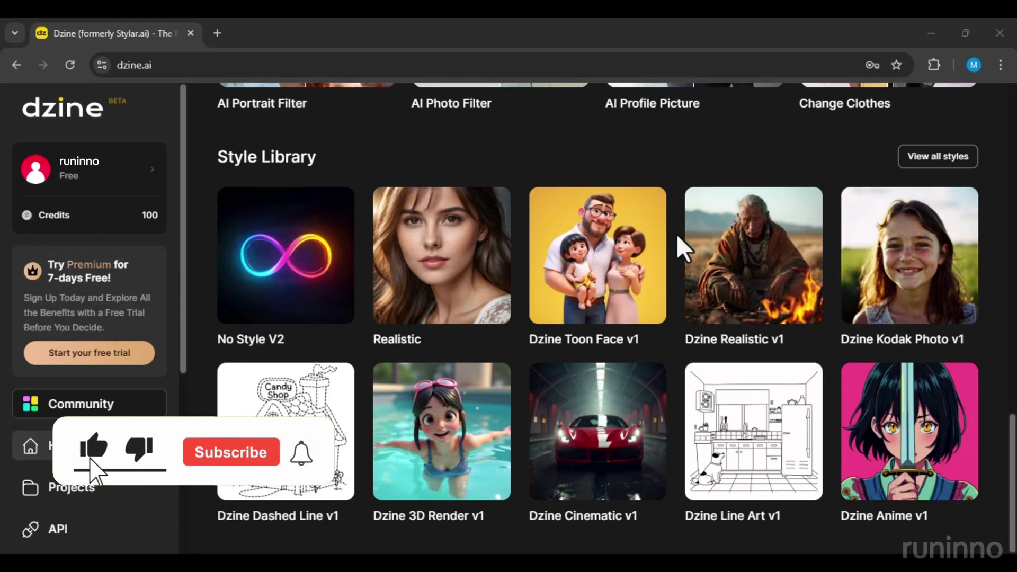
scroll(676, 234, up, 10)
scroll(677, 234, up, 5)
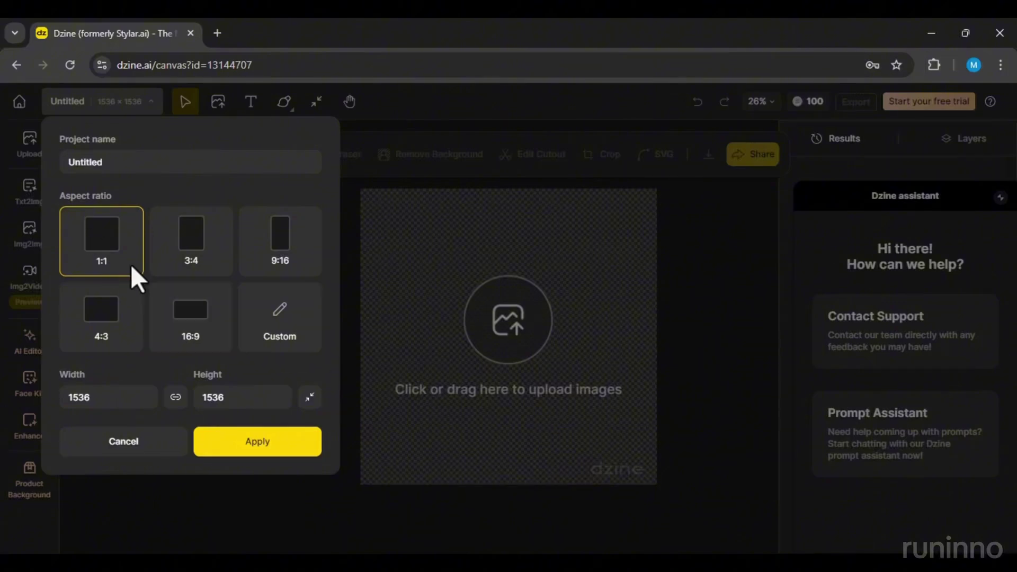
Apply the 1:1 aspect ratio at 1536 × 1536 to the new canvas
click(259, 451)
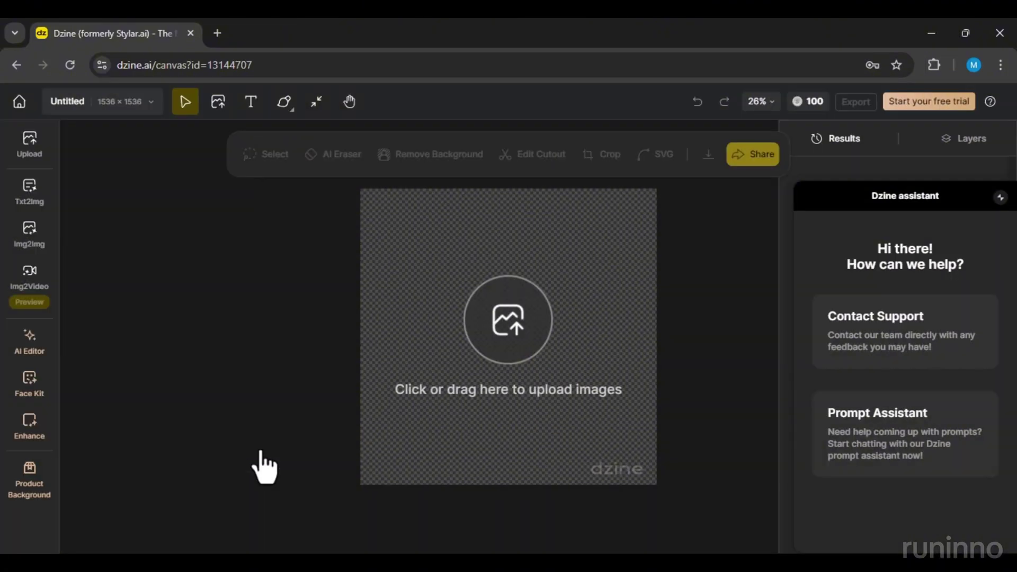
click(444, 405)
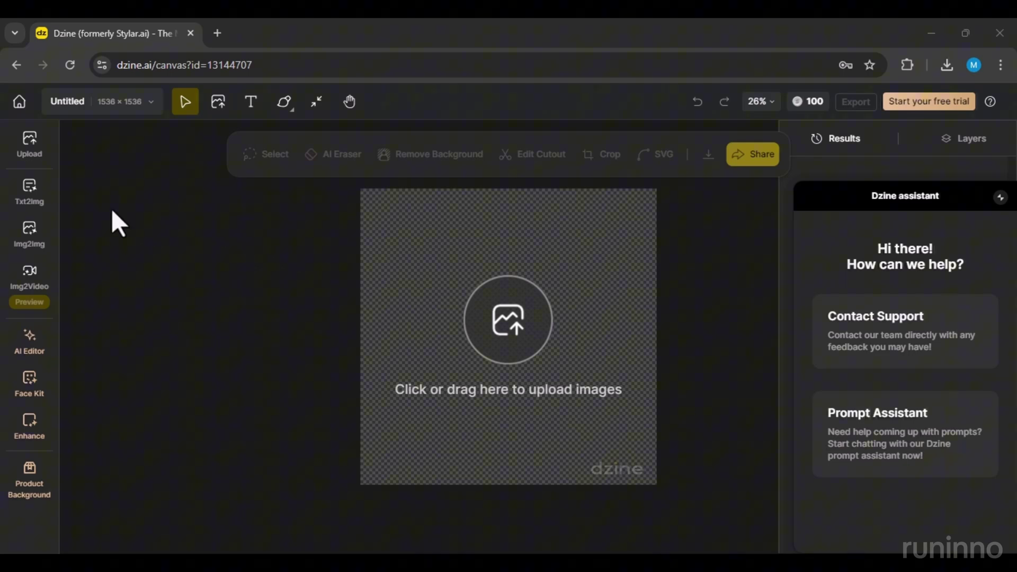
mouse_move(35, 201)
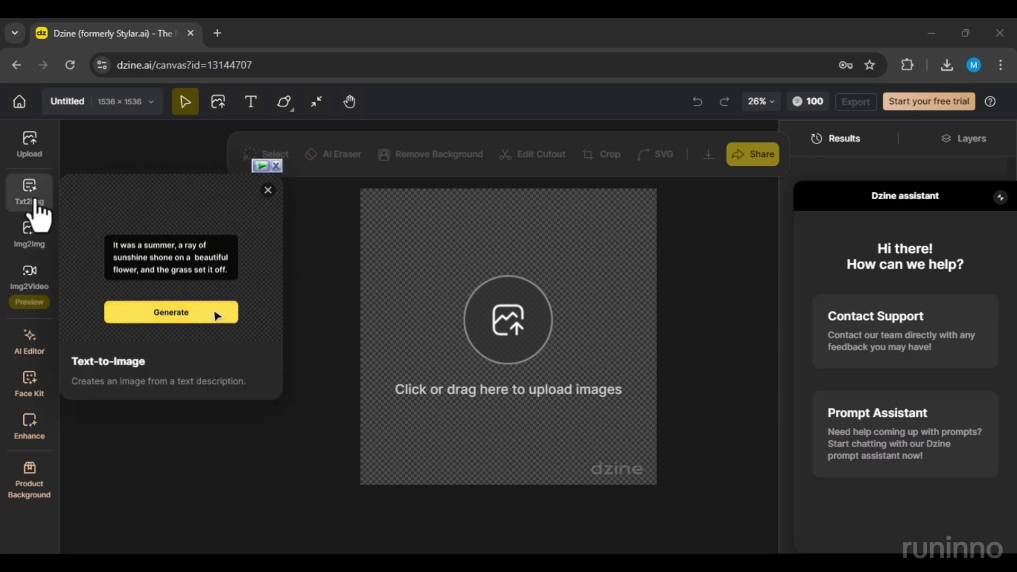
mouse_move(31, 233)
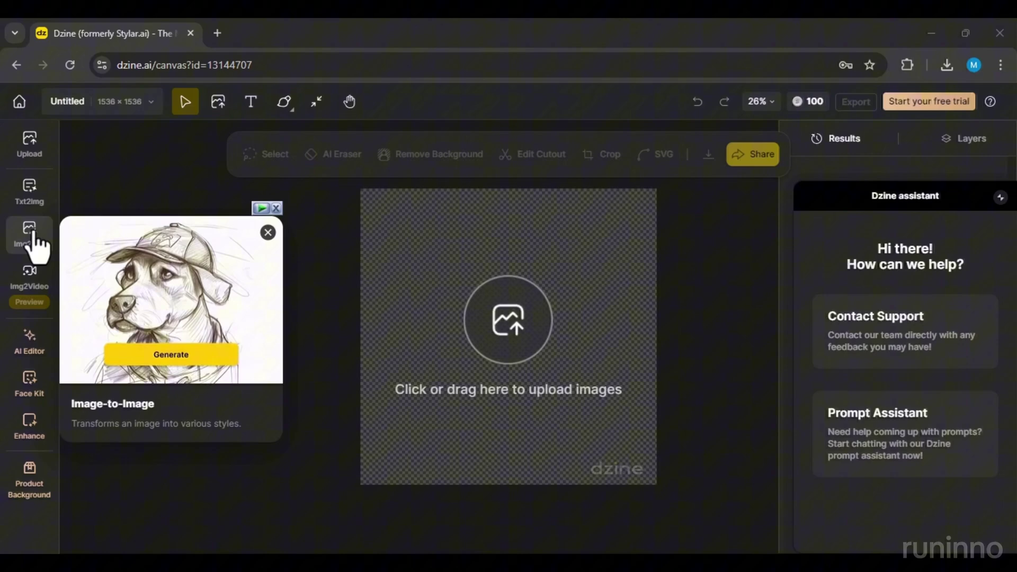
mouse_move(35, 299)
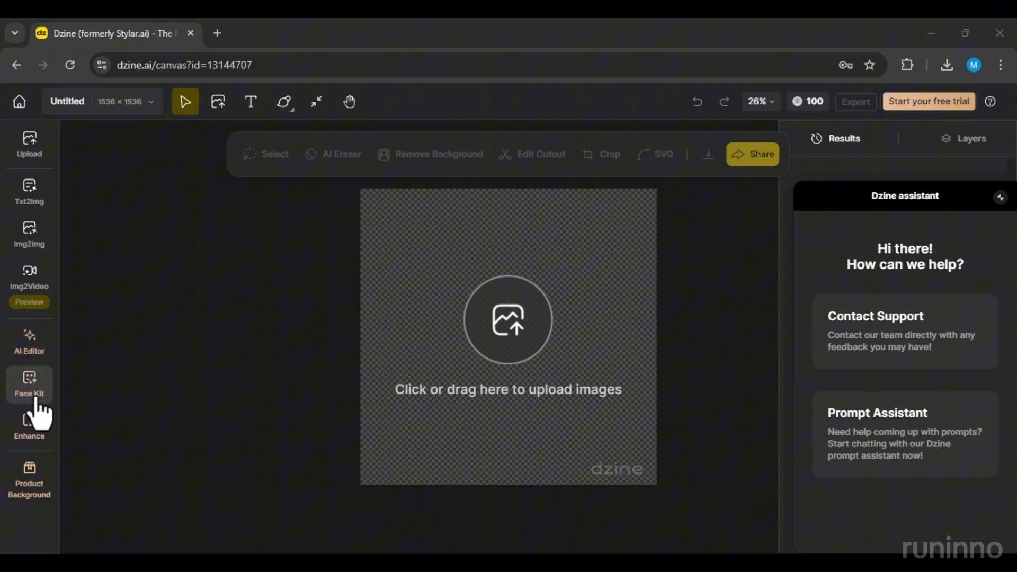
mouse_move(45, 419)
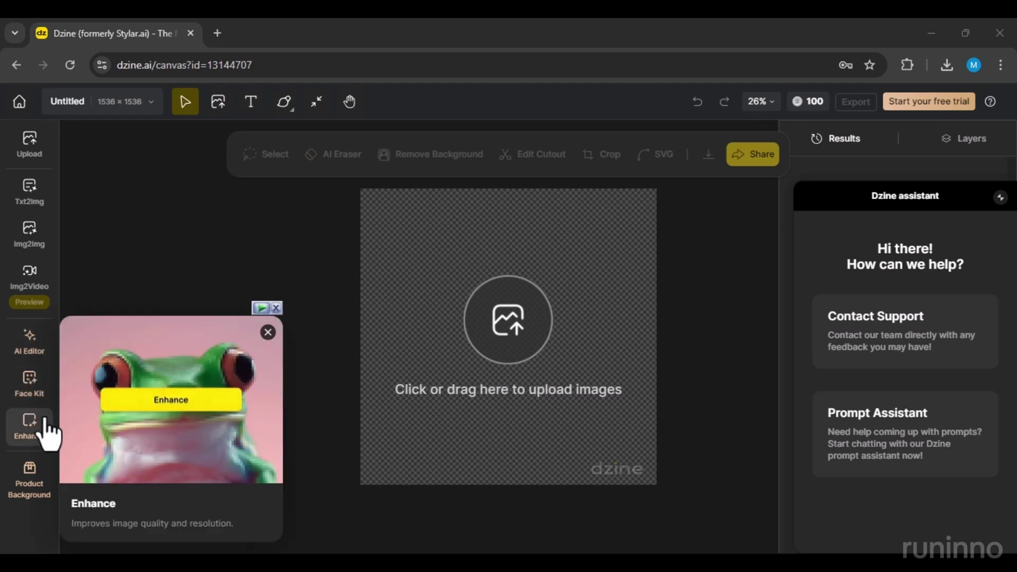
mouse_move(46, 477)
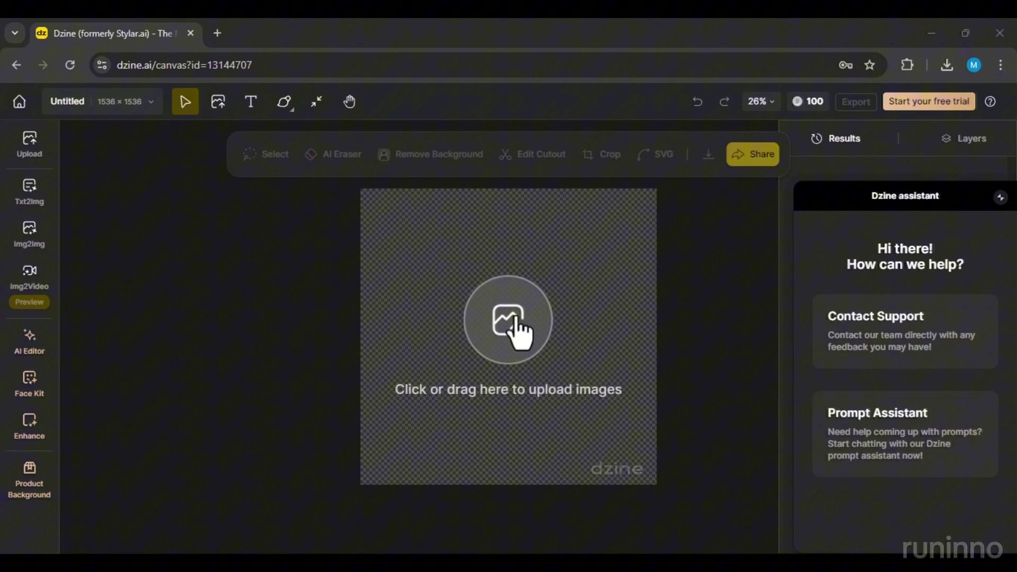
Upload the Fred Flintstone cartoon image from the Downloads folder onto the canvas
click(513, 320)
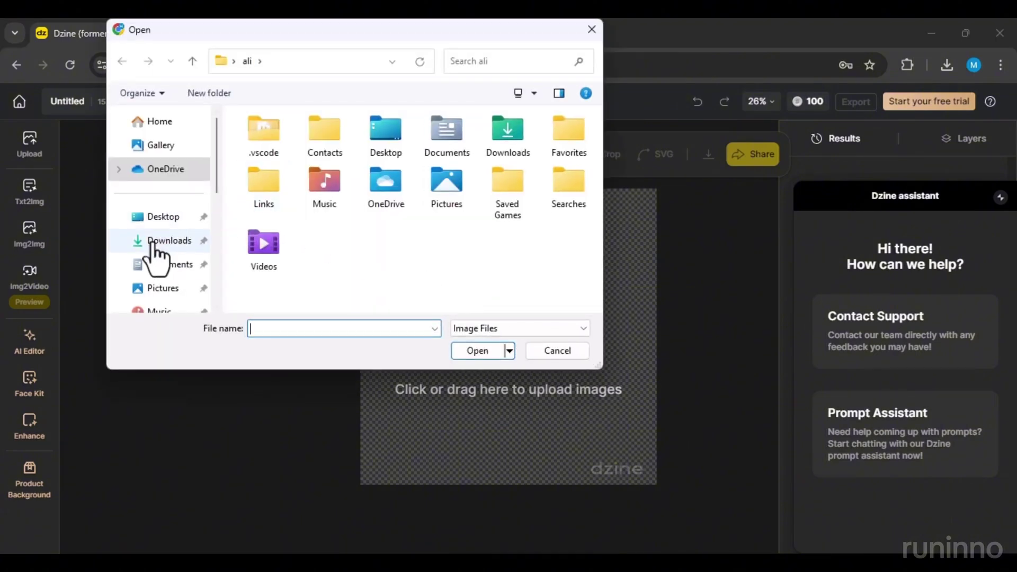
click(153, 241)
double_click(267, 154)
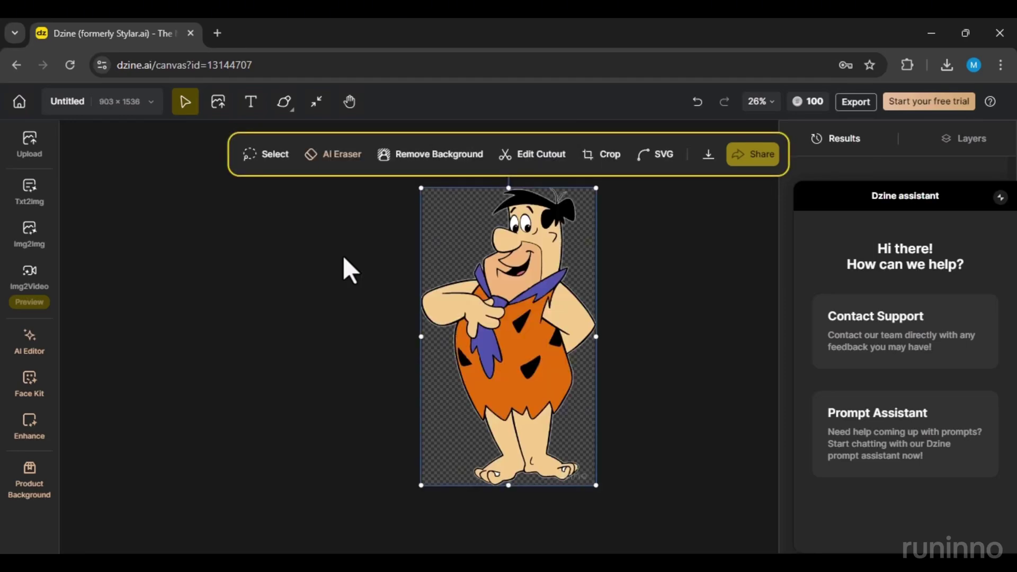
In Image-to-Image, browse All styles and pick the Cutie 3D style
click(24, 242)
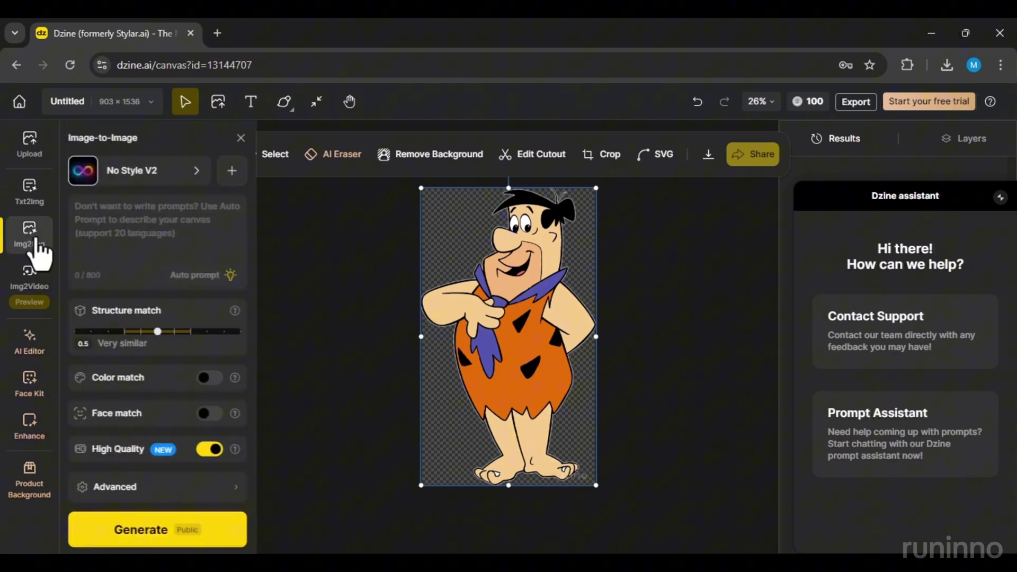
click(140, 172)
scroll(392, 276, down, 1)
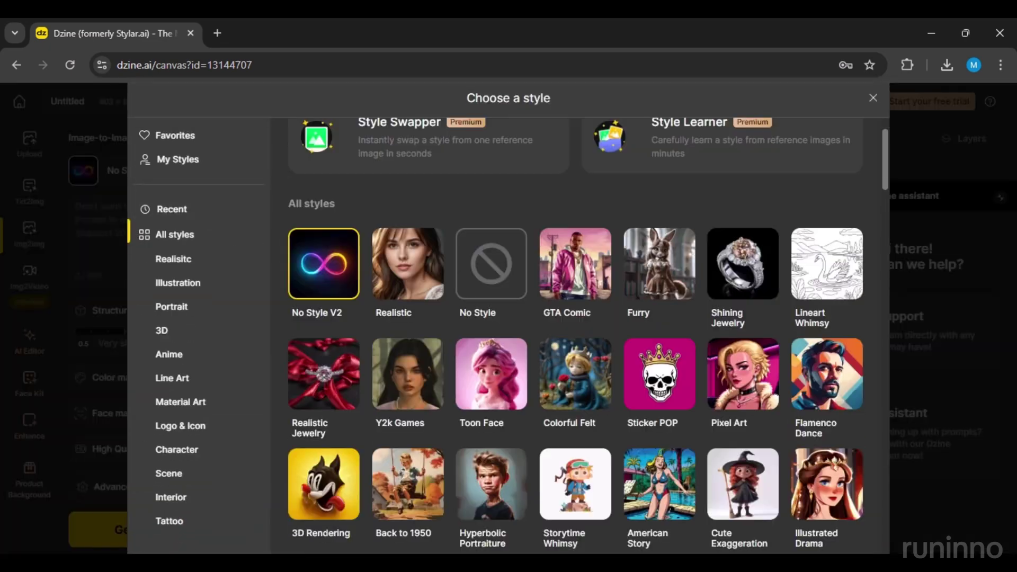
scroll(341, 498, up, 1)
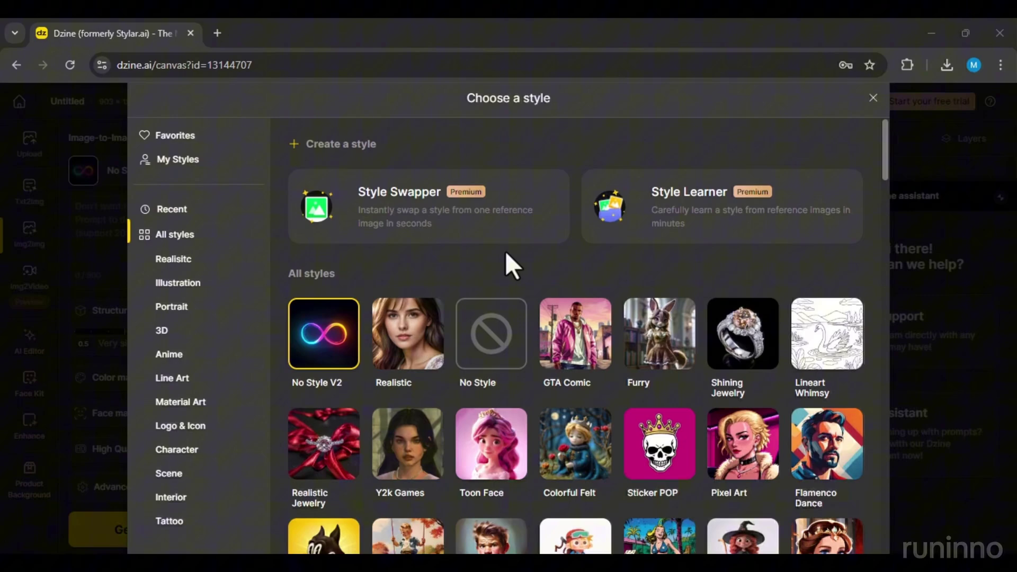
scroll(504, 253, down, 3)
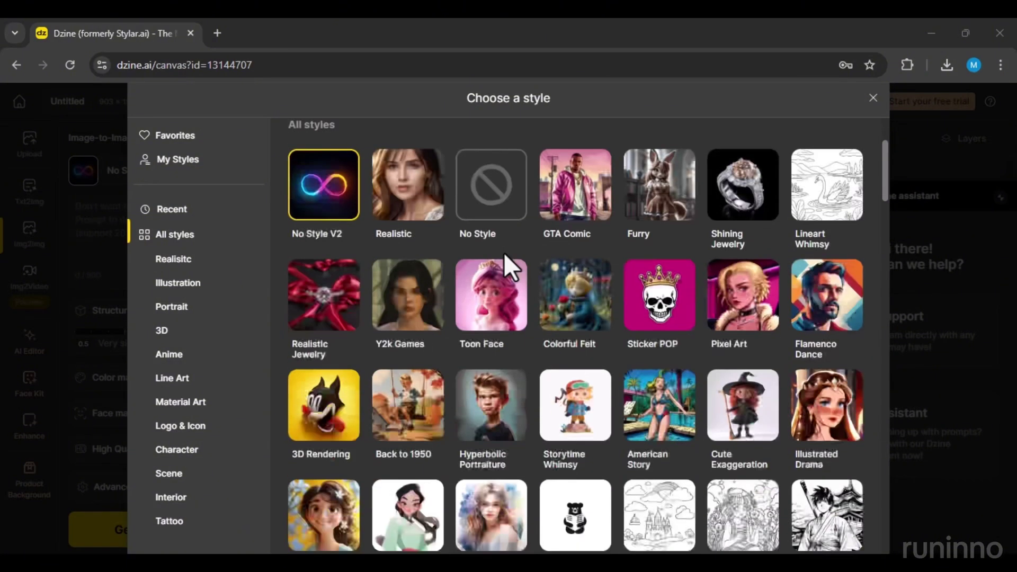
scroll(329, 341, down, 4)
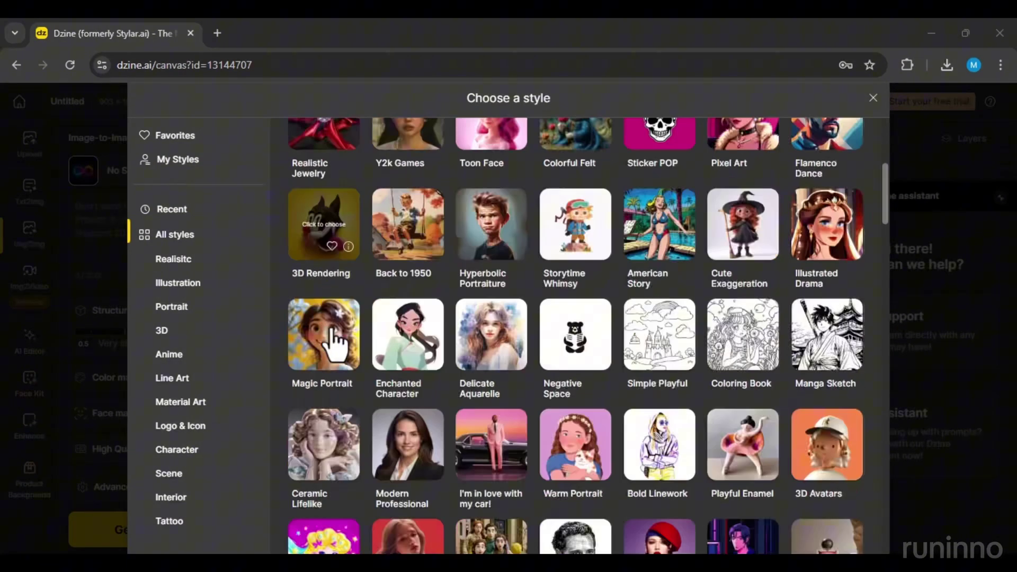
scroll(820, 271, down, 8)
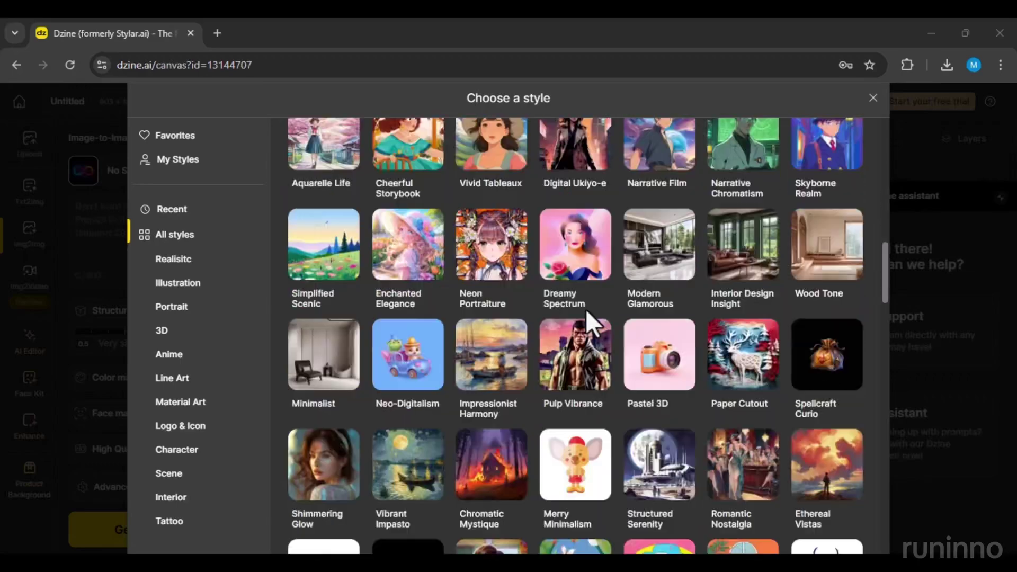
scroll(500, 326, down, 20)
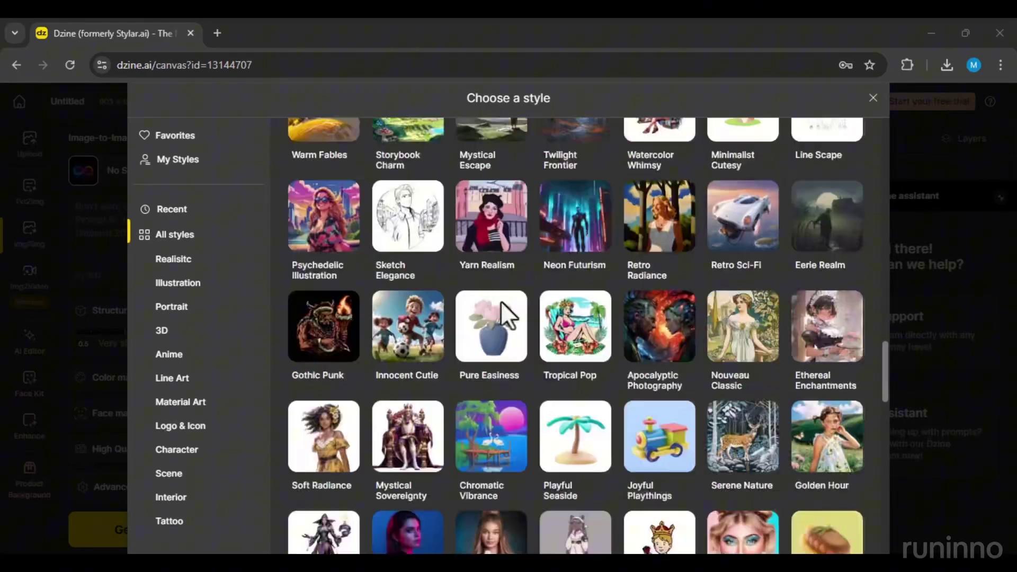
scroll(357, 295, down, 2)
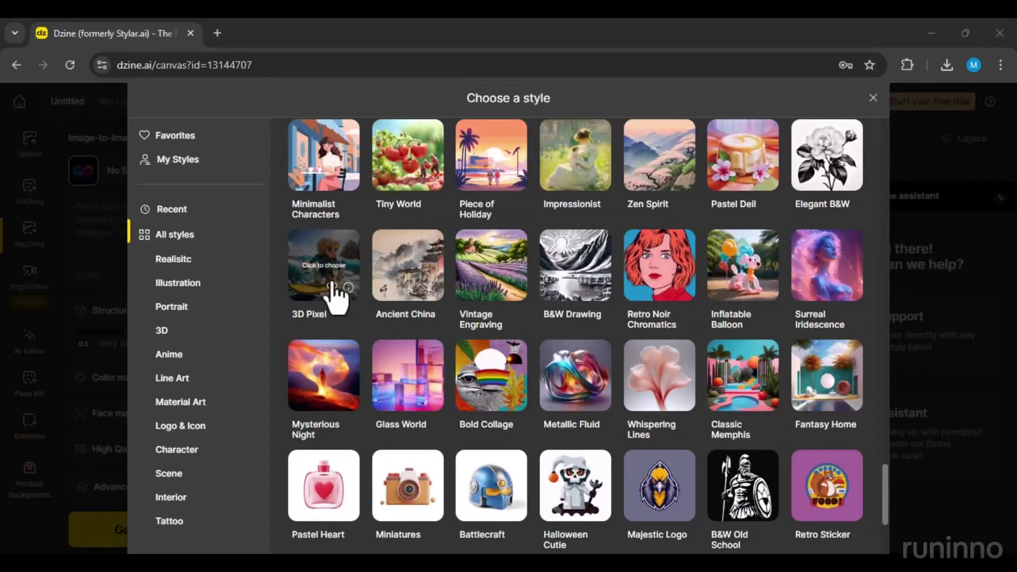
scroll(336, 289, up, 9)
scroll(334, 295, up, 8)
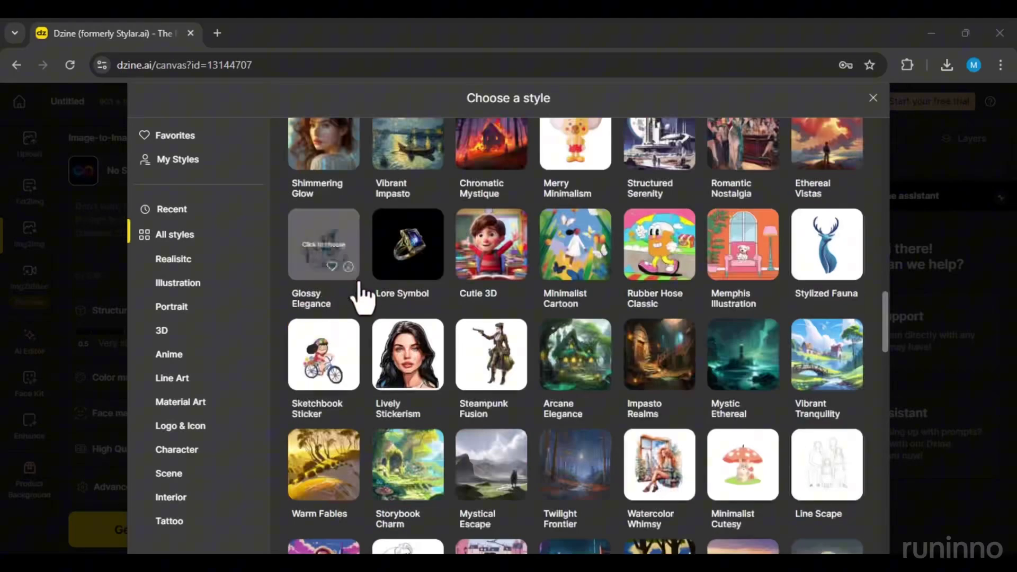
click(488, 275)
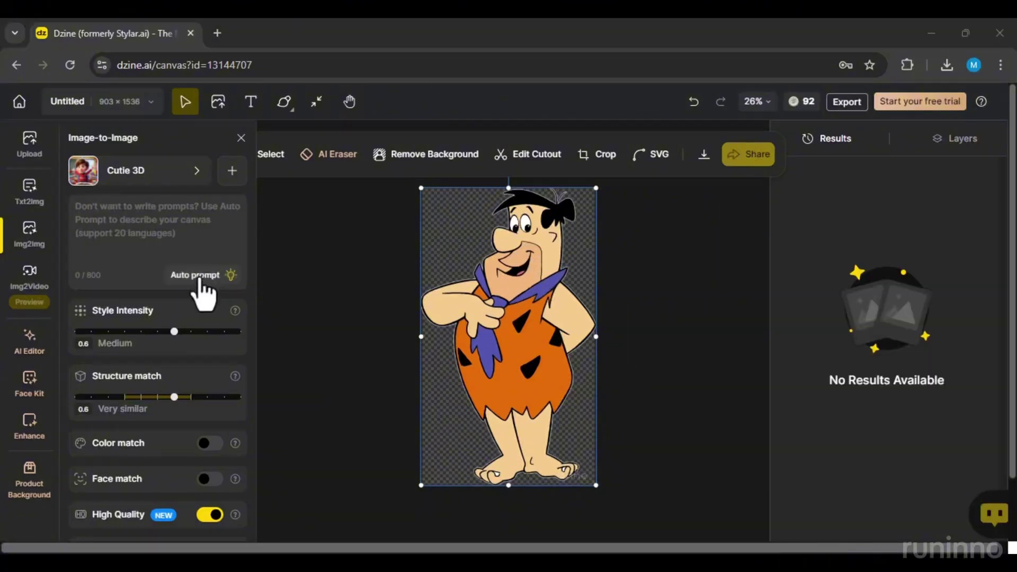
Auto-generate a prompt describing the Fred Flintstone image and keep structure match at 0.6
click(200, 277)
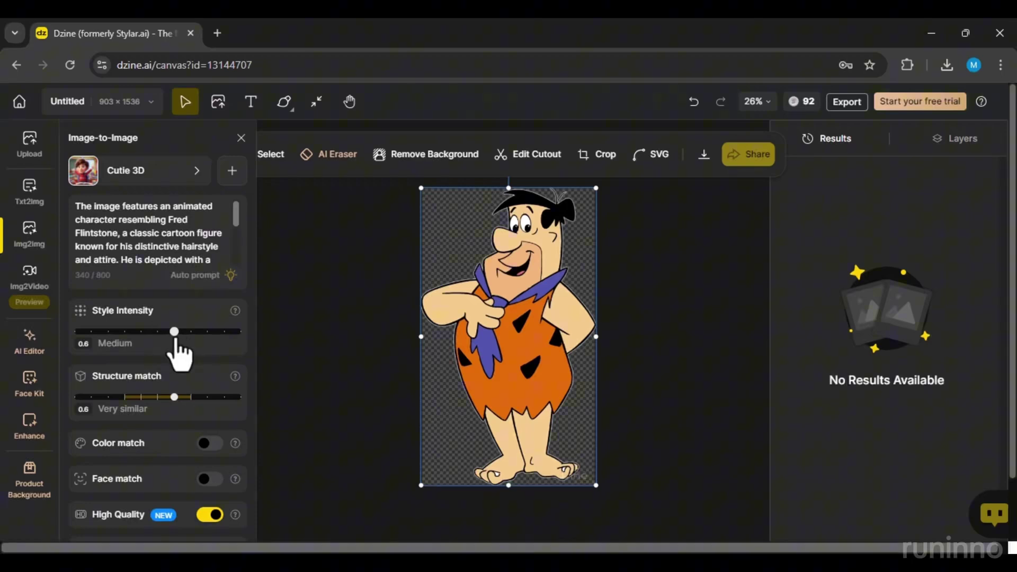
scroll(175, 351, down, 2)
mouse_move(172, 334)
mouse_down()
mouse_move(158, 330)
mouse_move(173, 340)
mouse_move(180, 320)
mouse_up()
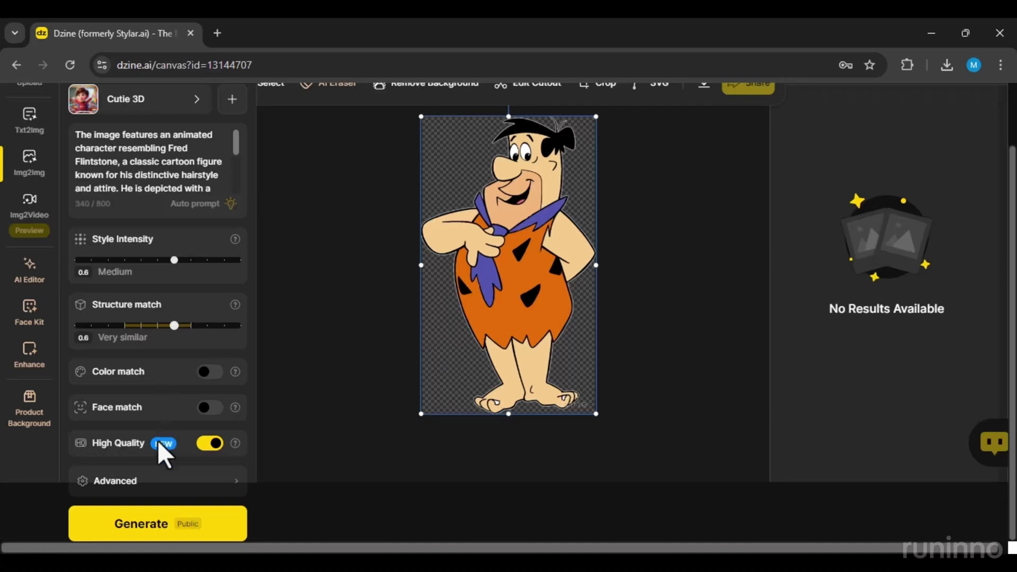
Generate the Cutie 3D renders and wait for the four results to appear
click(154, 525)
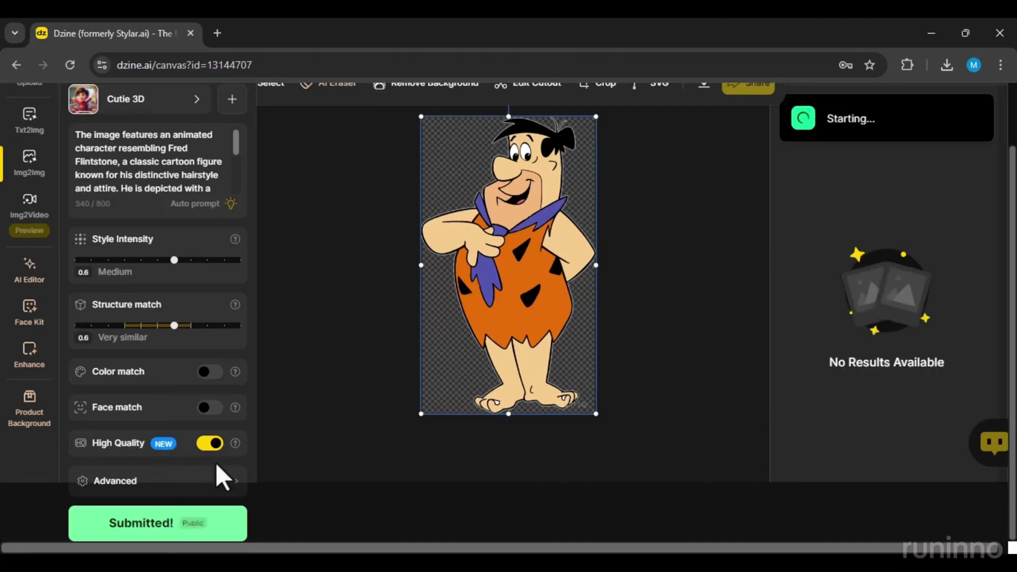
scroll(235, 408, up, 2)
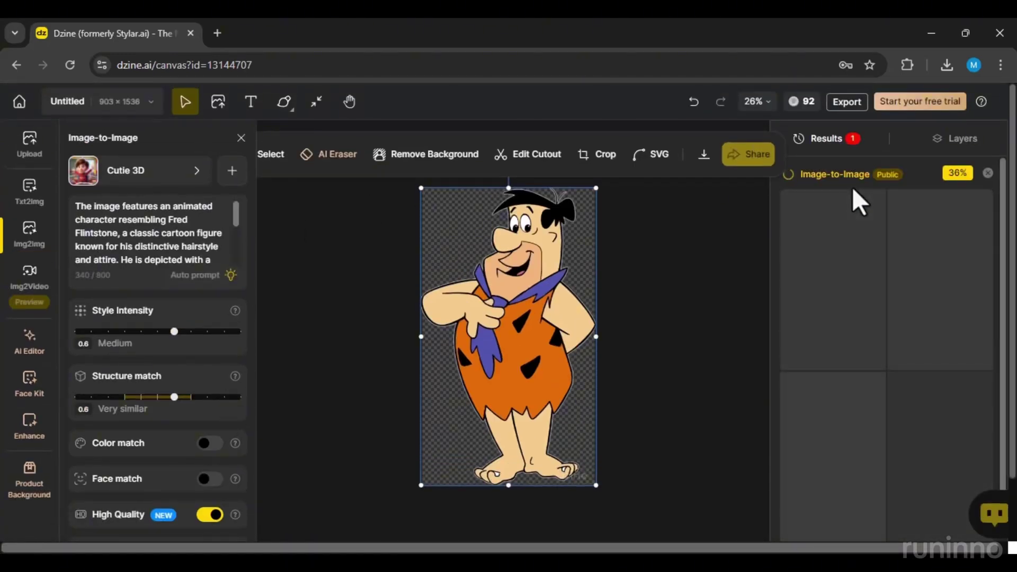
mouse_move(803, 99)
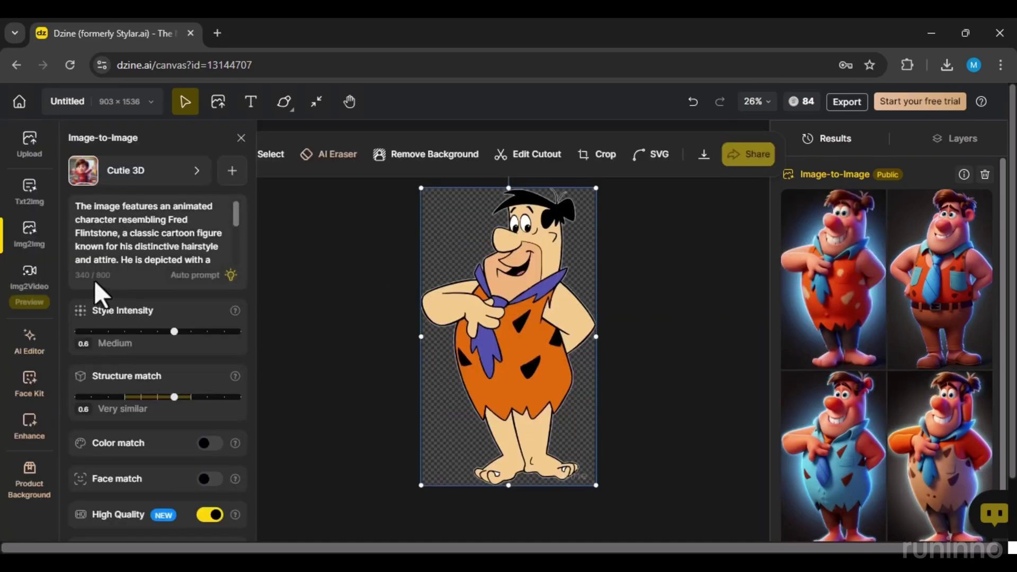
Pick the 3D Rendering style and generate a fresh batch of Fred renders
click(139, 174)
scroll(440, 230, up, 12)
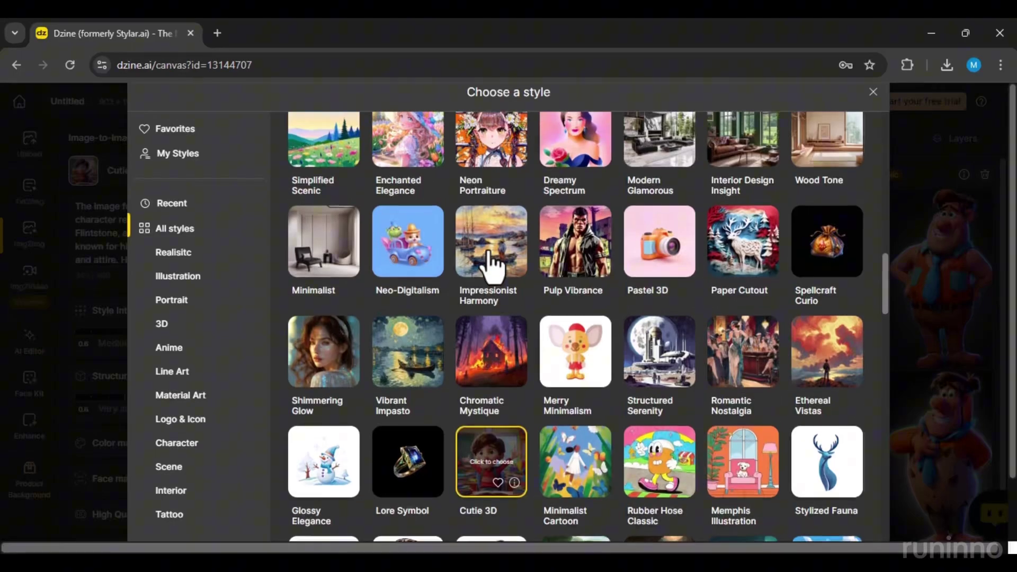
scroll(488, 260, up, 3)
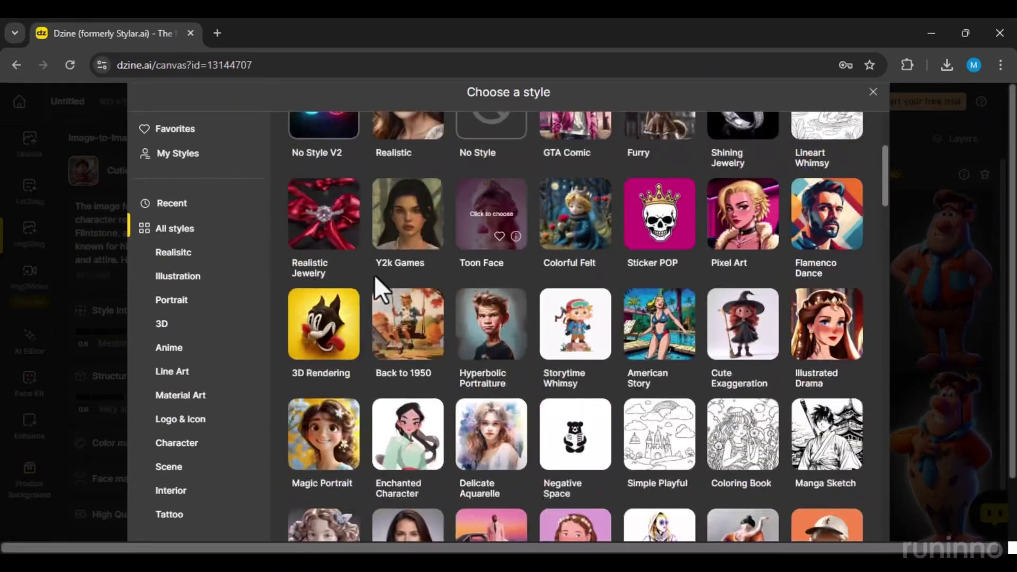
click(325, 329)
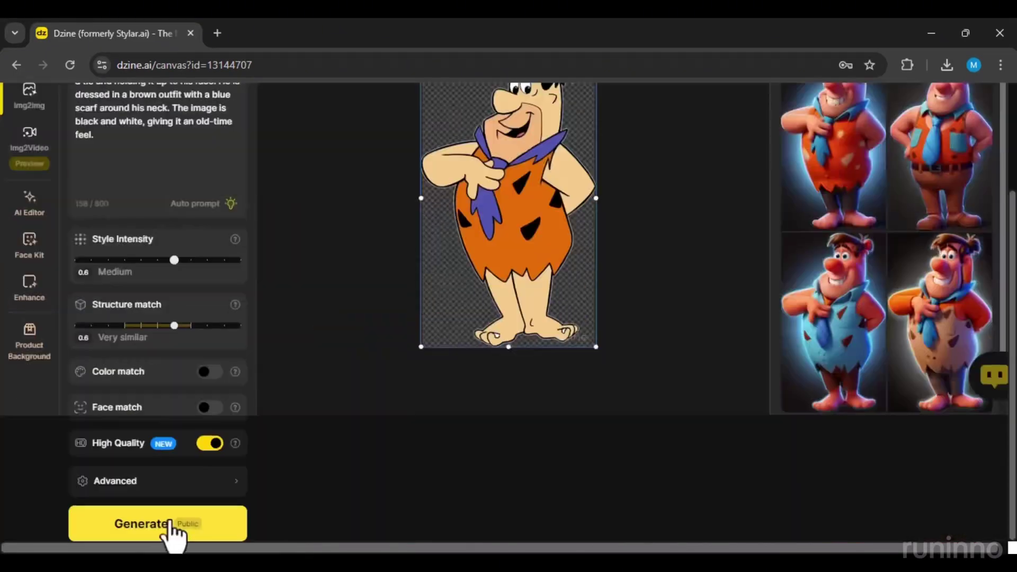
click(170, 524)
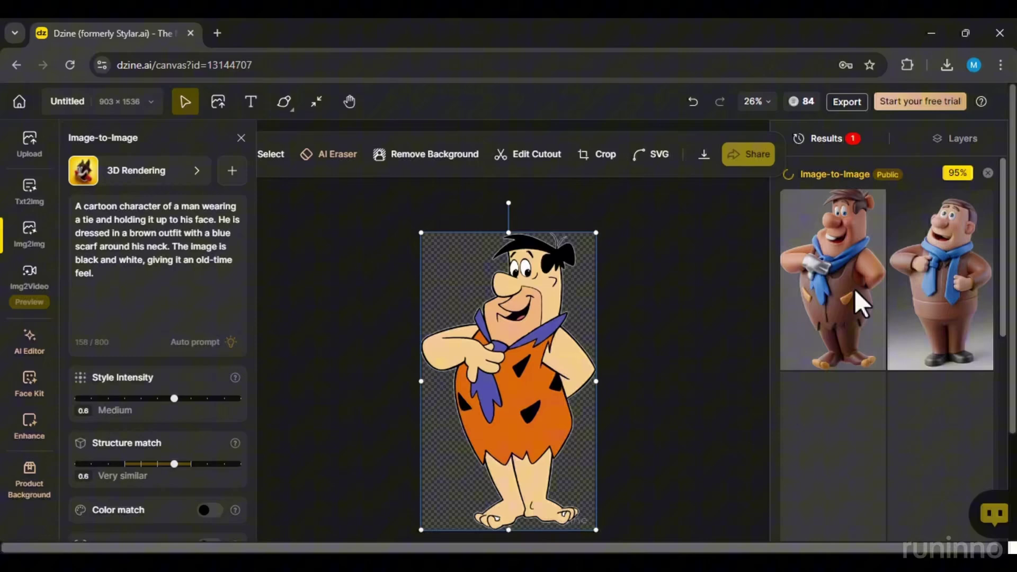
Dismiss the Remove Watermark upgrade offer and download the first Cutie 3D render as a 1x JPG
mouse_move(859, 320)
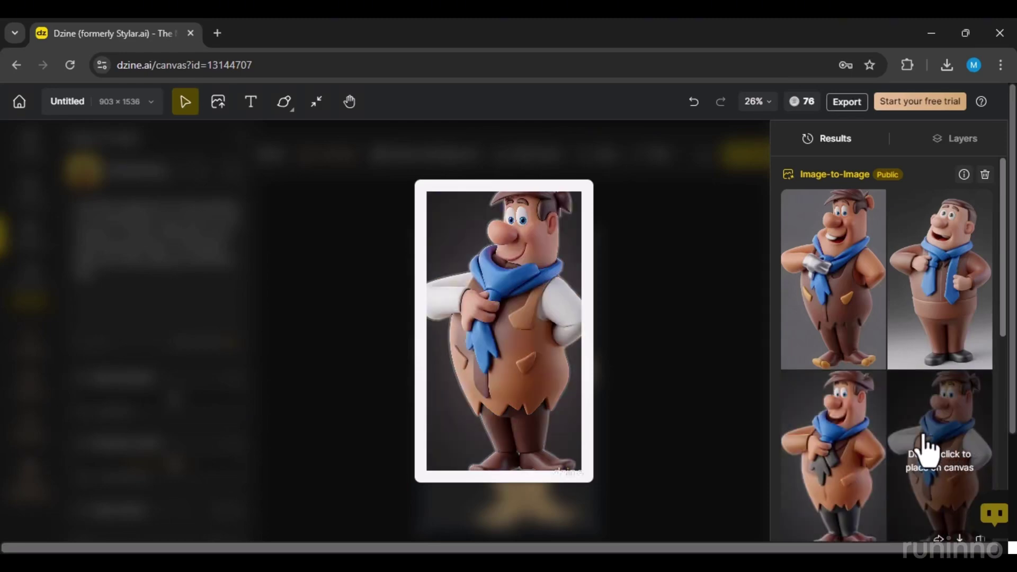
scroll(913, 448, down, 3)
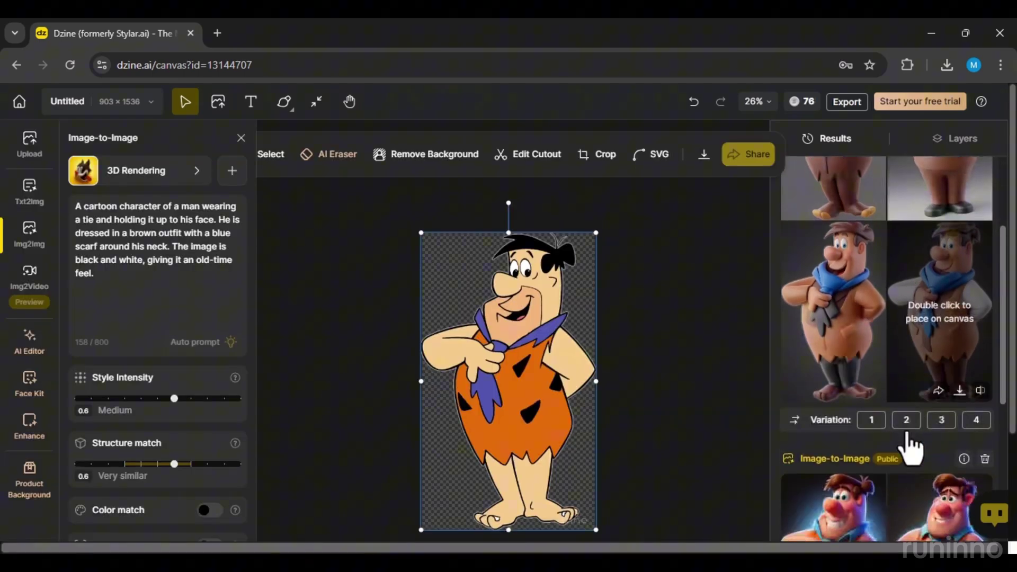
scroll(848, 381, down, 5)
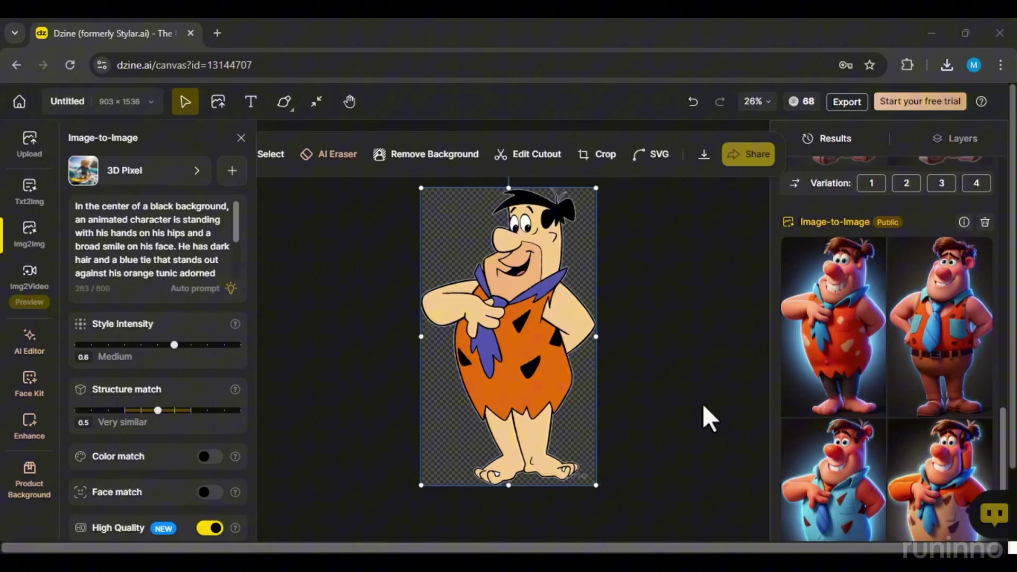
click(589, 472)
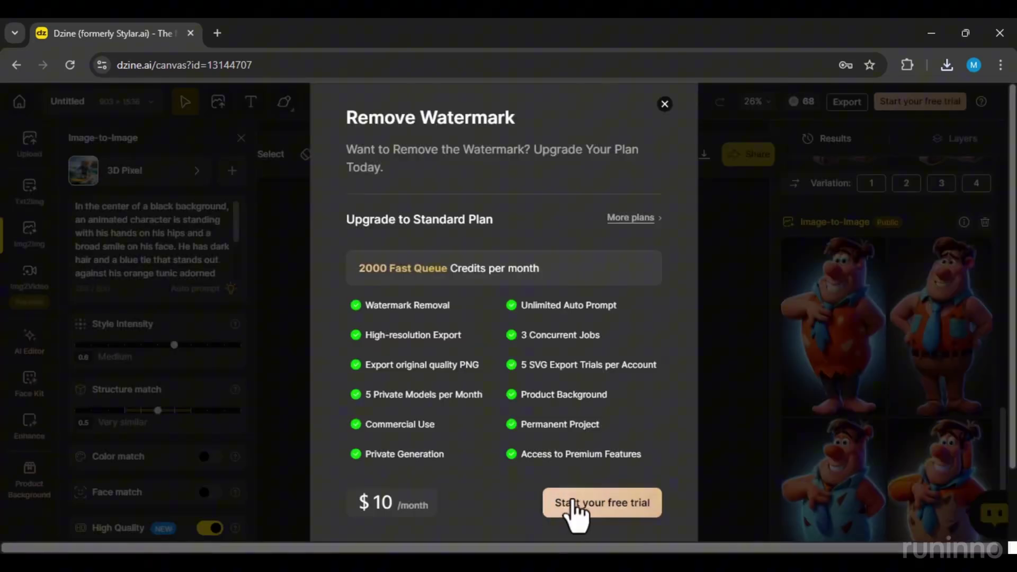
click(665, 103)
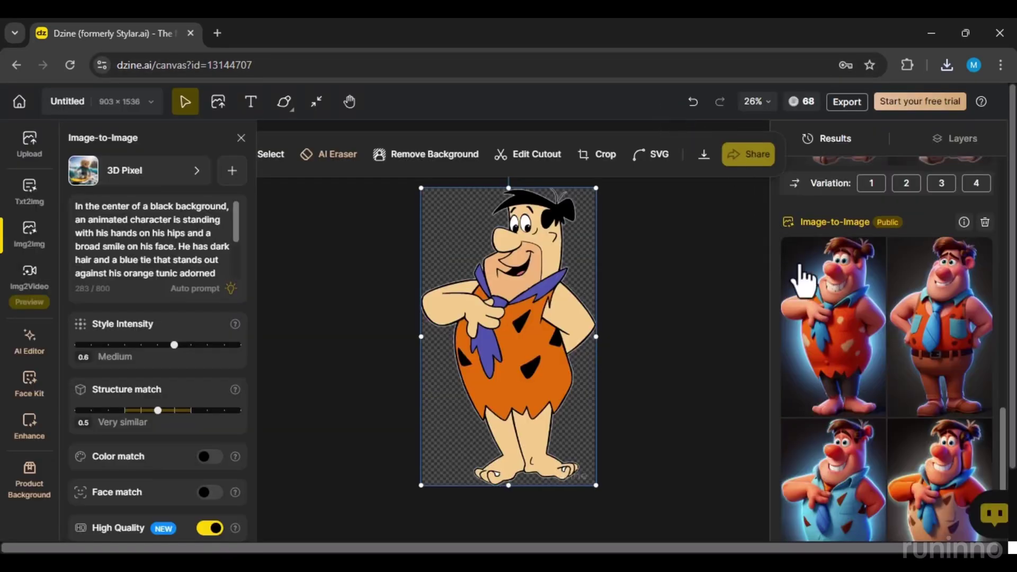
click(844, 403)
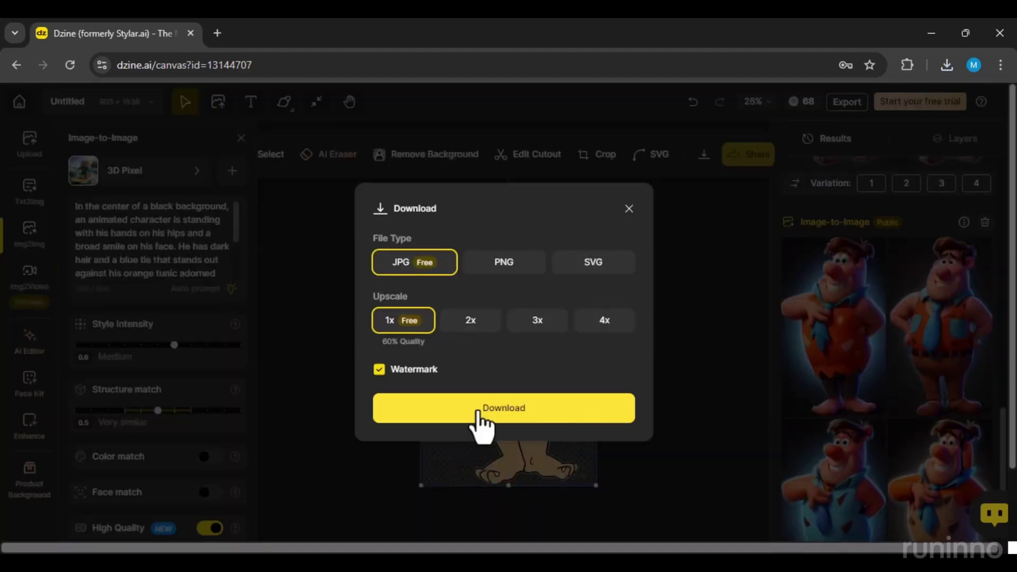
click(482, 413)
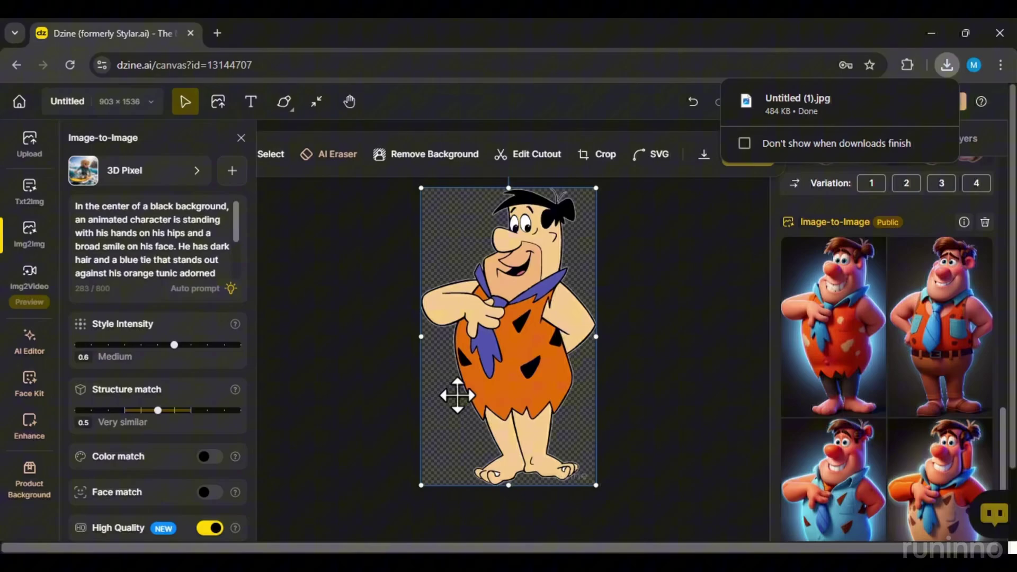